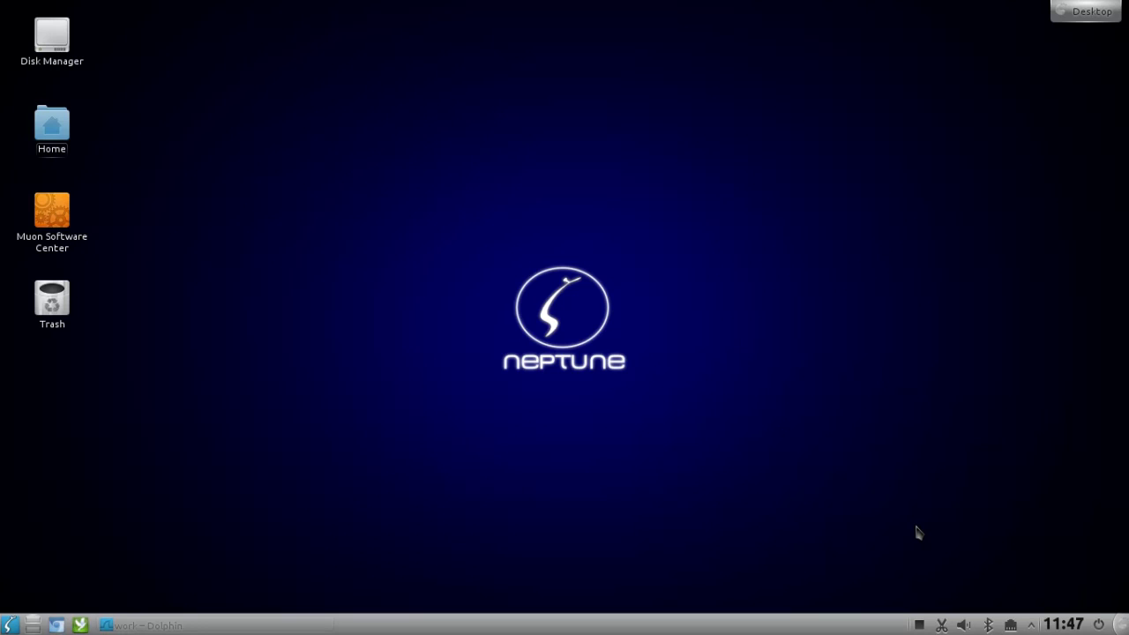
Step: Restore the 'work' Dolphin window and scroll down to the people_0 archives and shell scripts
{"action": "left_click", "coordinate": [228, 626]}
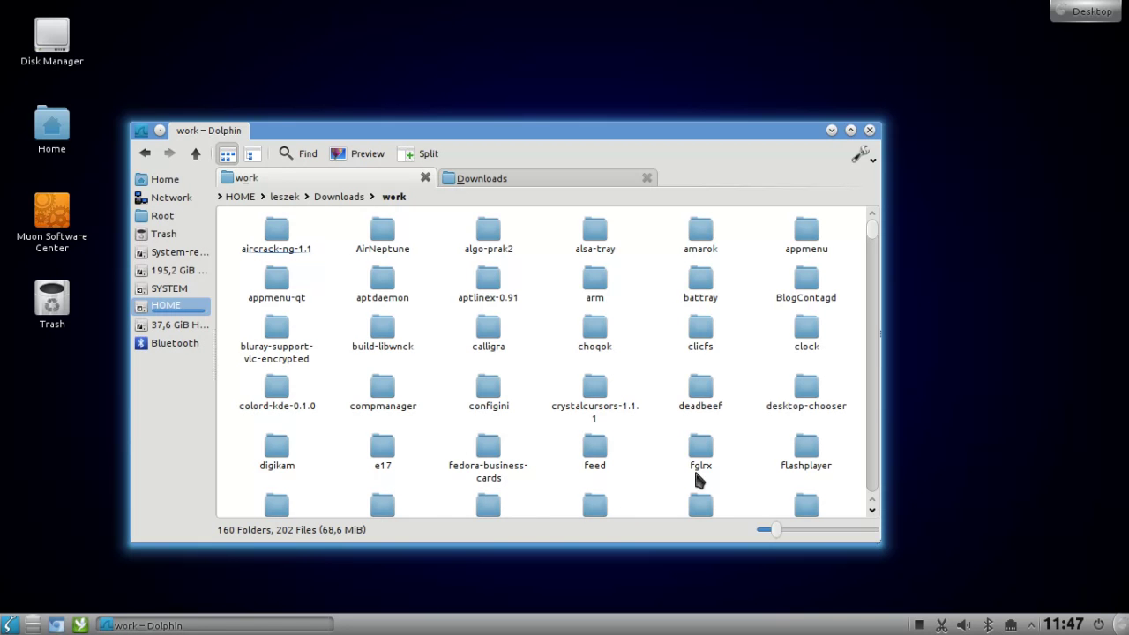
{"action": "mouse_move", "coordinate": [872, 232]}
{"action": "left_mouse_down"}
{"action": "mouse_move", "coordinate": [874, 498]}
{"action": "mouse_move", "coordinate": [895, 389]}
{"action": "mouse_move", "coordinate": [793, 390]}
{"action": "left_mouse_up"}
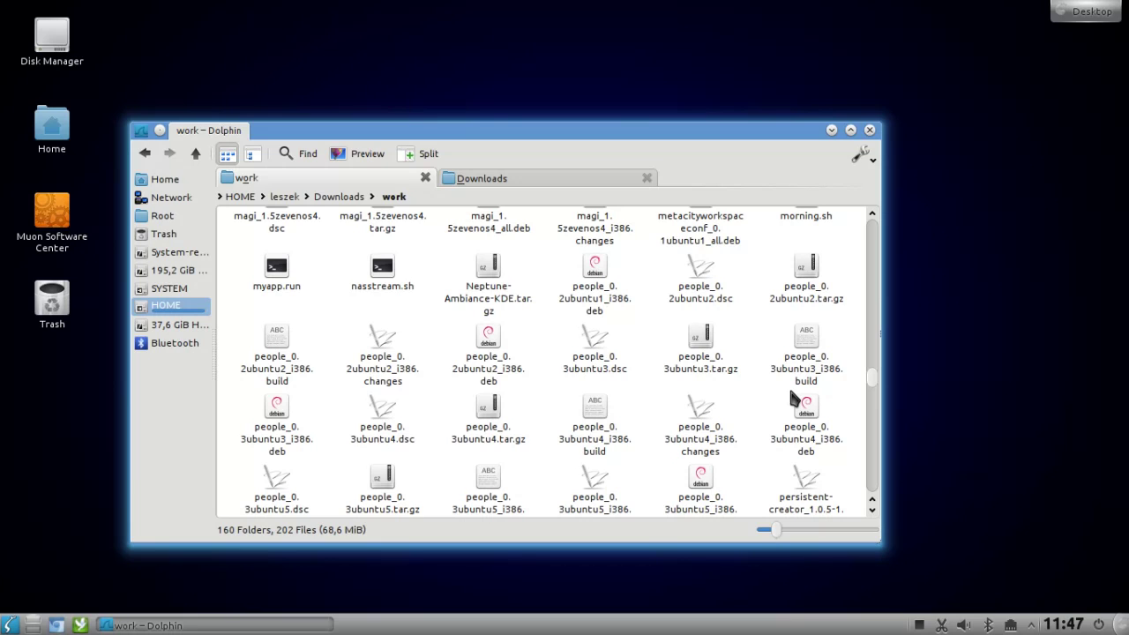
Step: Show an empty filter bar under the work folder listing with Ctrl+I
{"action": "left_click", "coordinate": [860, 157]}
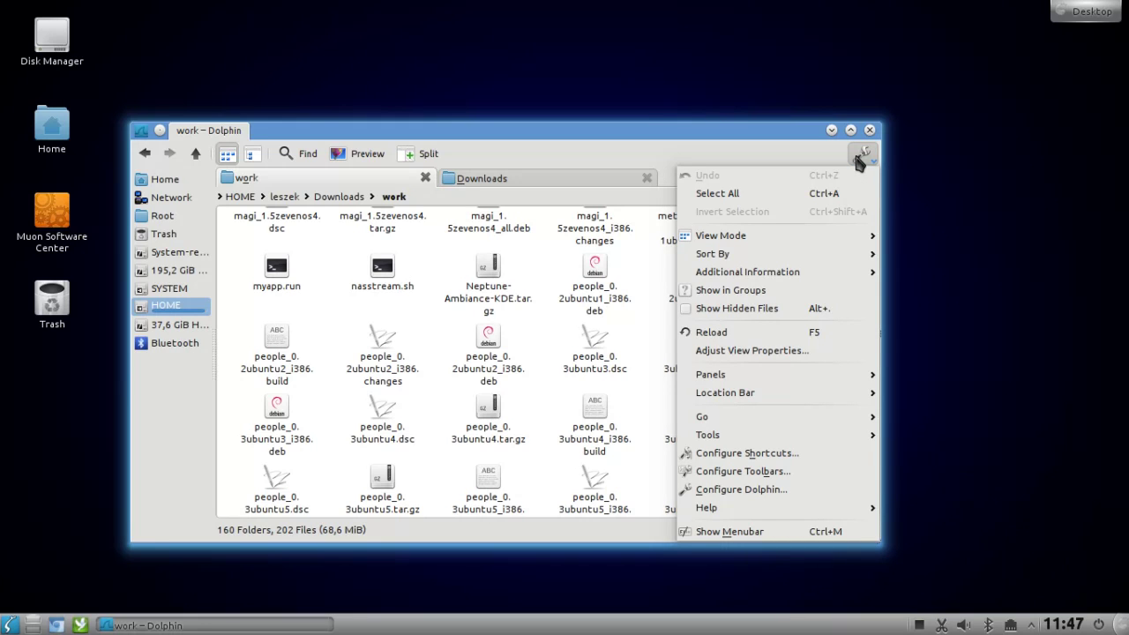
{"action": "mouse_move", "coordinate": [764, 435]}
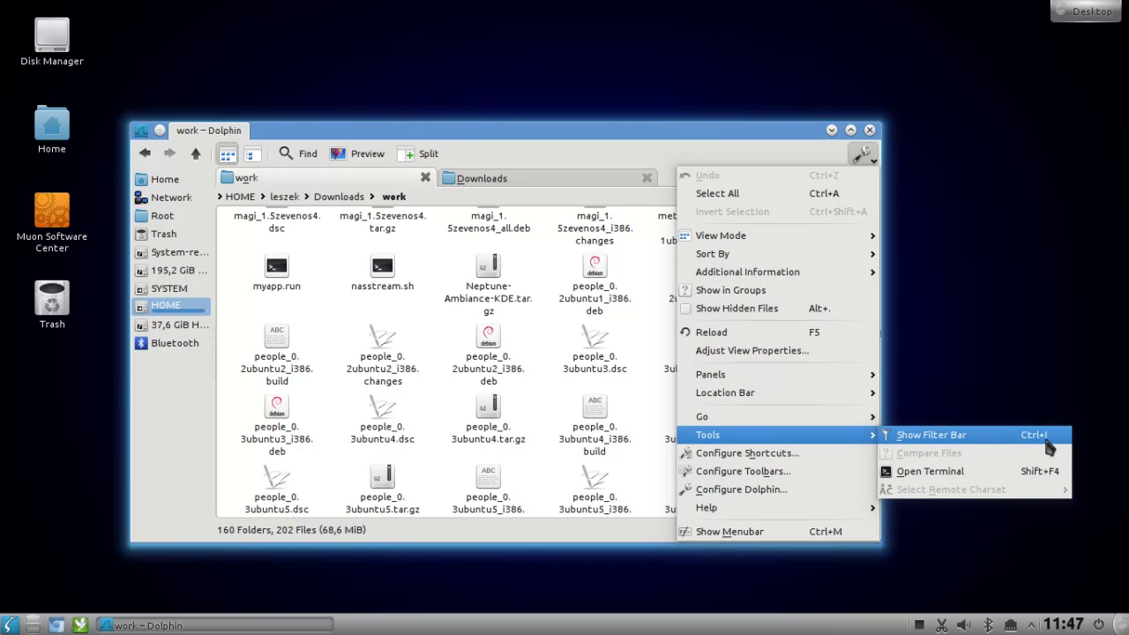
{"action": "left_click", "coordinate": [670, 511]}
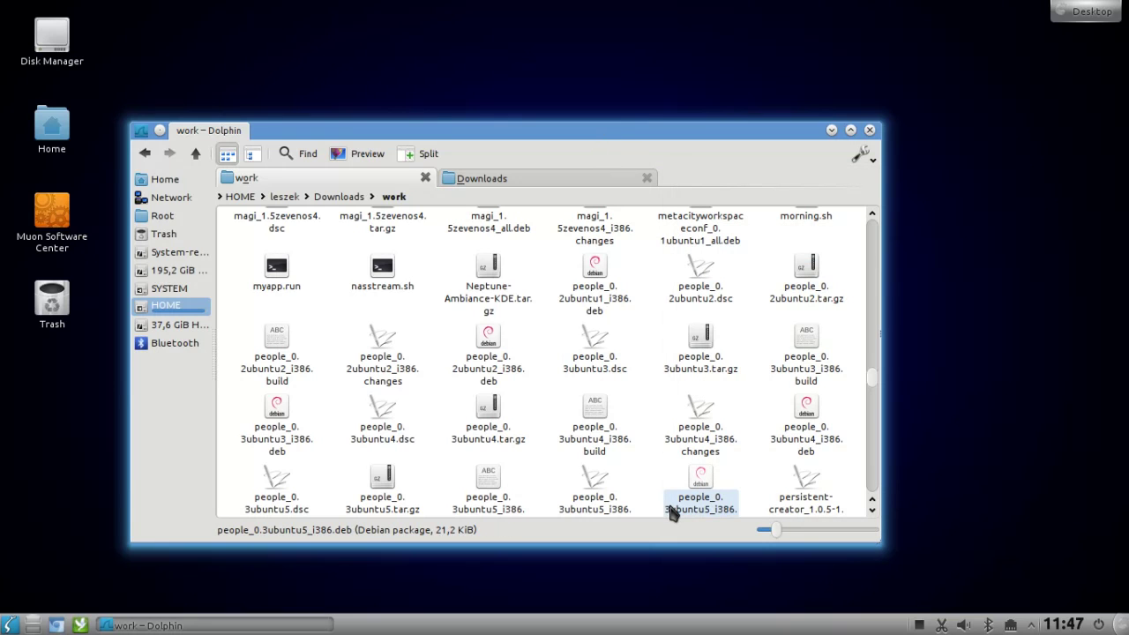
{"action": "key", "text": "ctrl+i"}
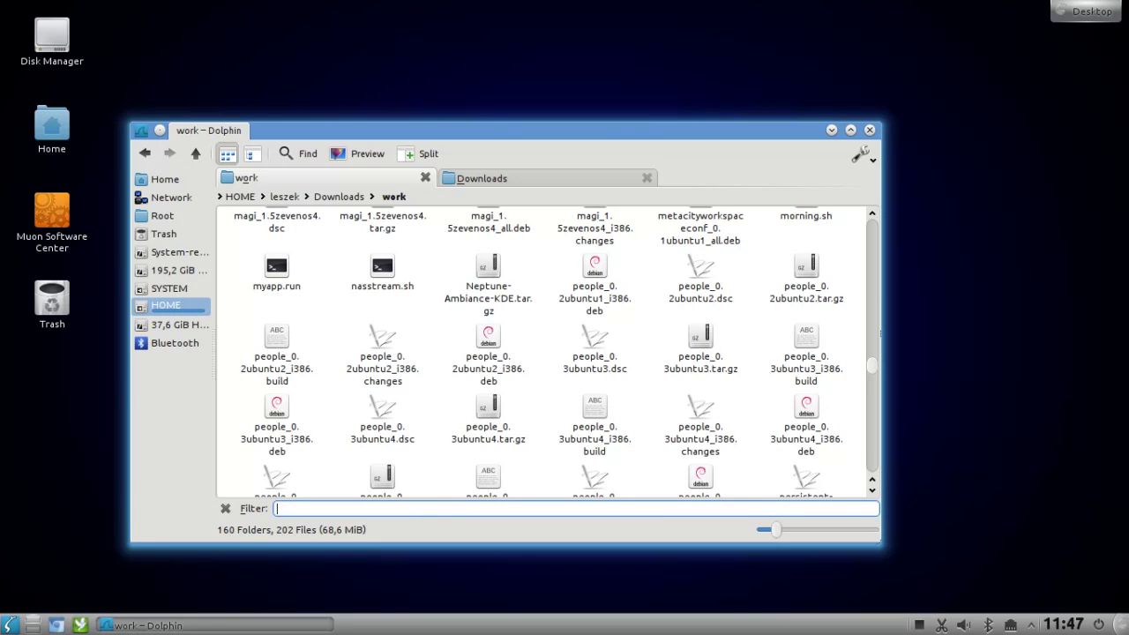
{"action": "type", "text": ".deb"}
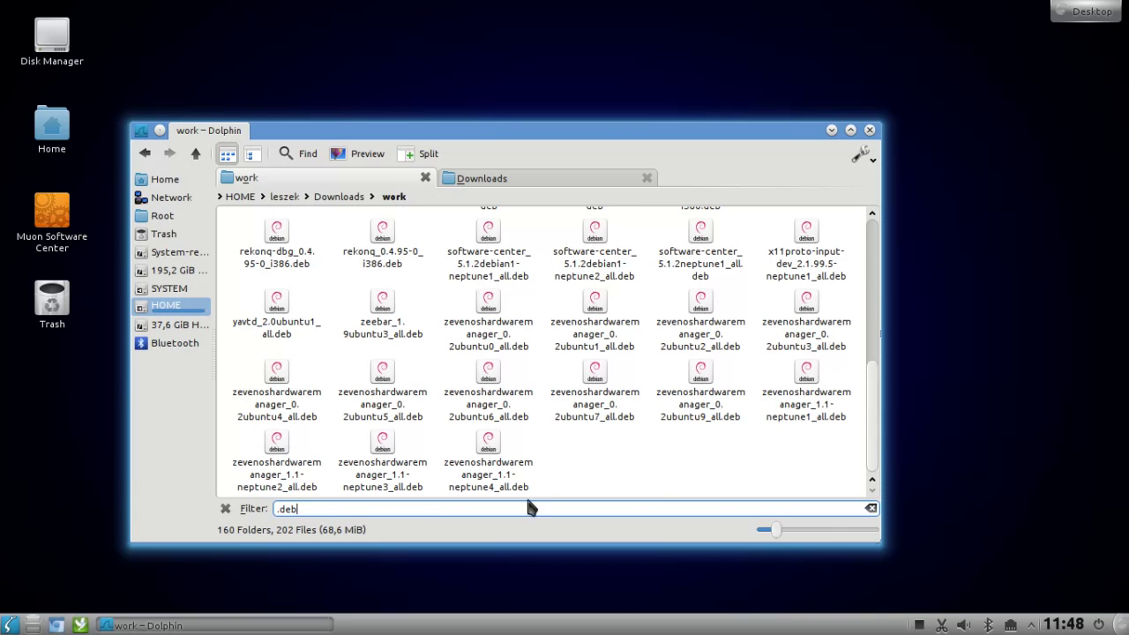
{"action": "left_click_drag", "start_coordinate": [875, 464], "coordinate": [872, 274]}
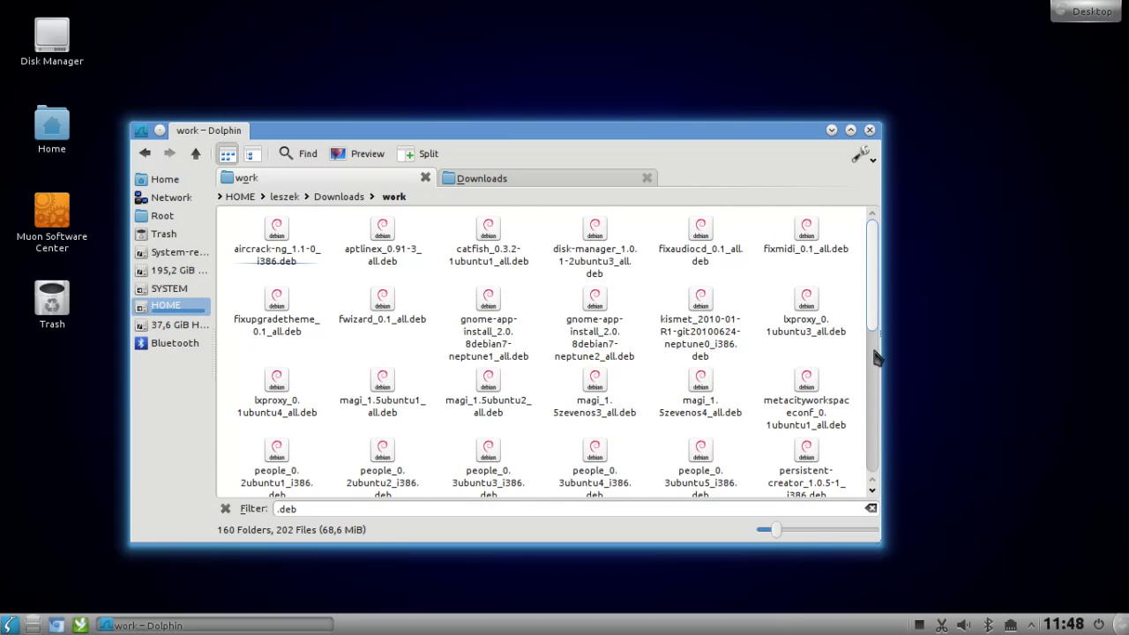
{"action": "left_click_drag", "start_coordinate": [877, 353], "coordinate": [882, 479]}
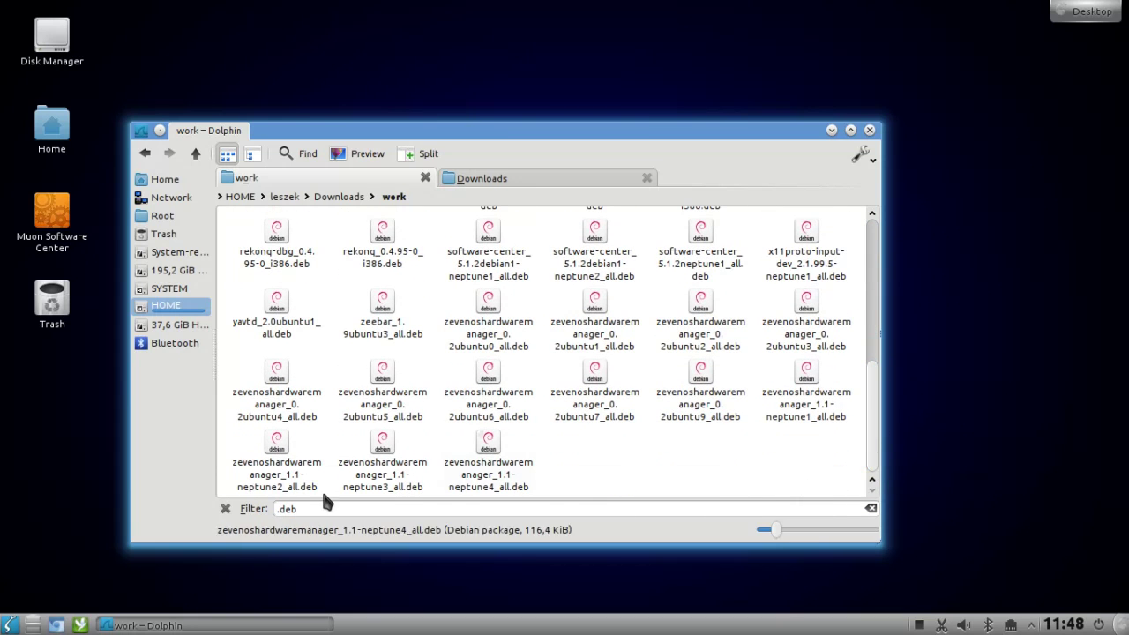
{"action": "left_click", "coordinate": [312, 509]}
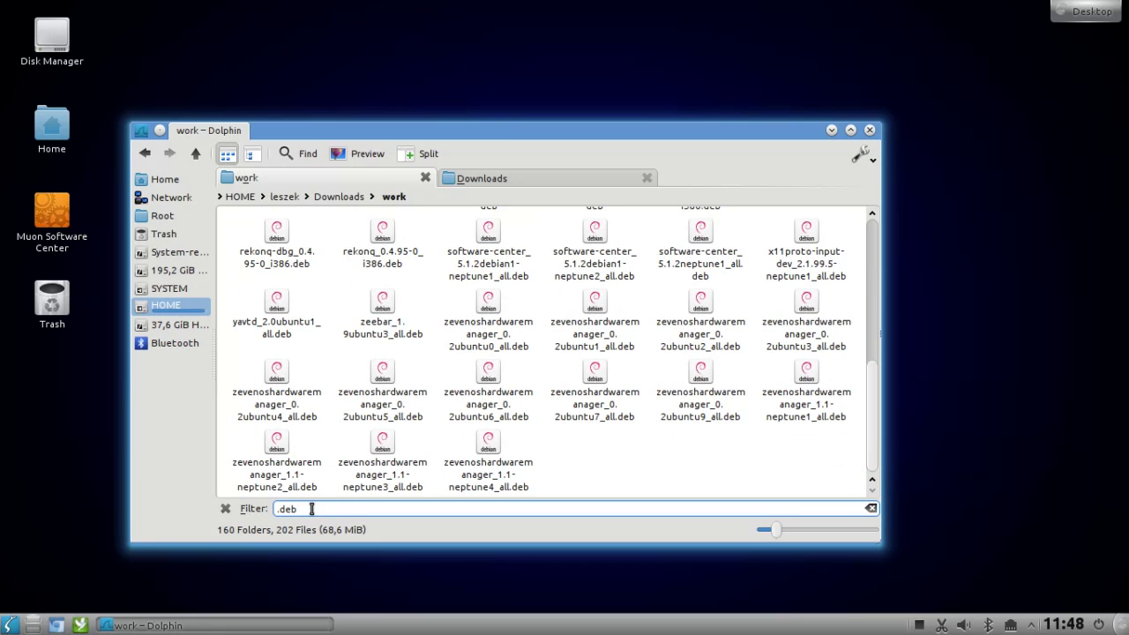
{"action": "key", "text": "BackSpace"}
{"action": "key", "text": "BackSpace"}
{"action": "key", "text": "BackSpace"}
{"action": "type", "text": "txt"}
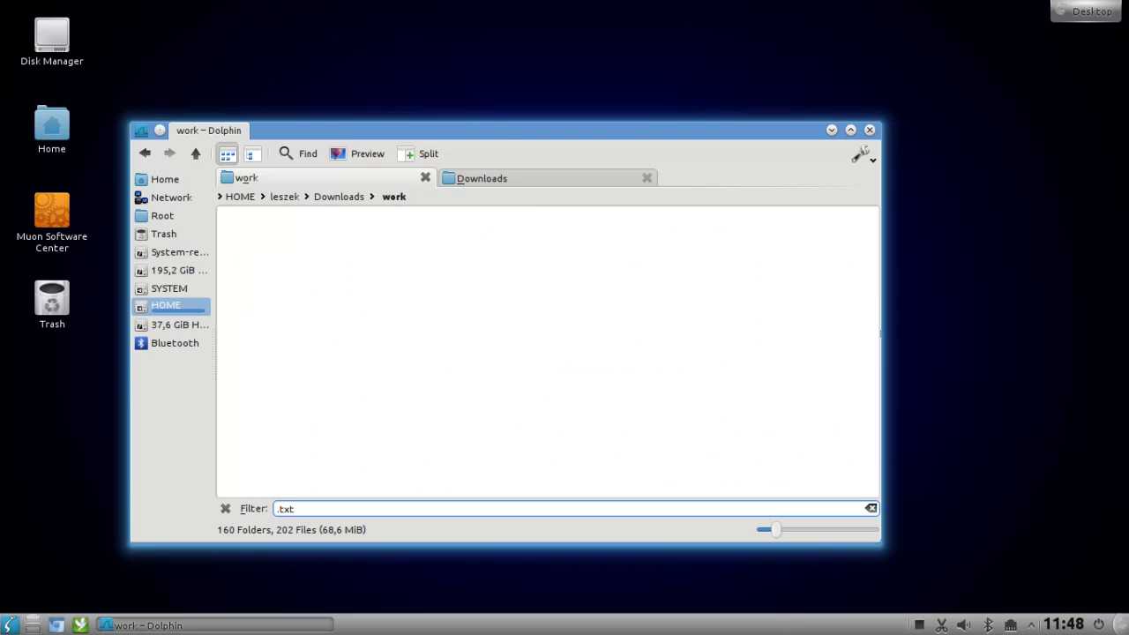
{"action": "key", "text": "BackSpace"}
{"action": "key", "text": "BackSpace"}
{"action": "key", "text": "BackSpace"}
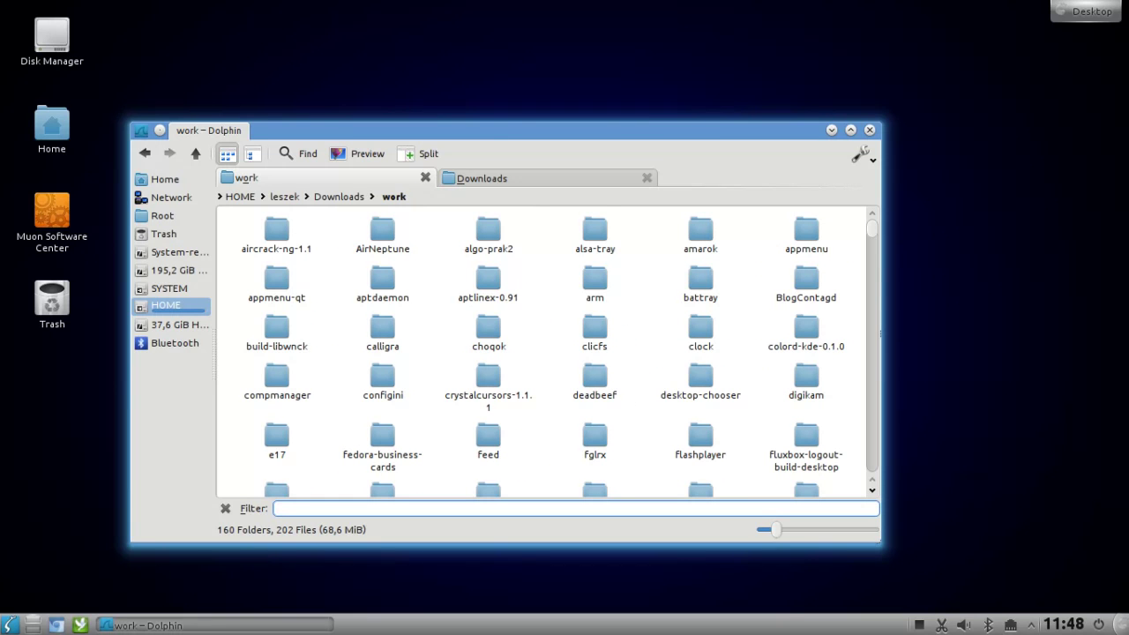
{"action": "left_click_drag", "start_coordinate": [874, 229], "coordinate": [876, 353]}
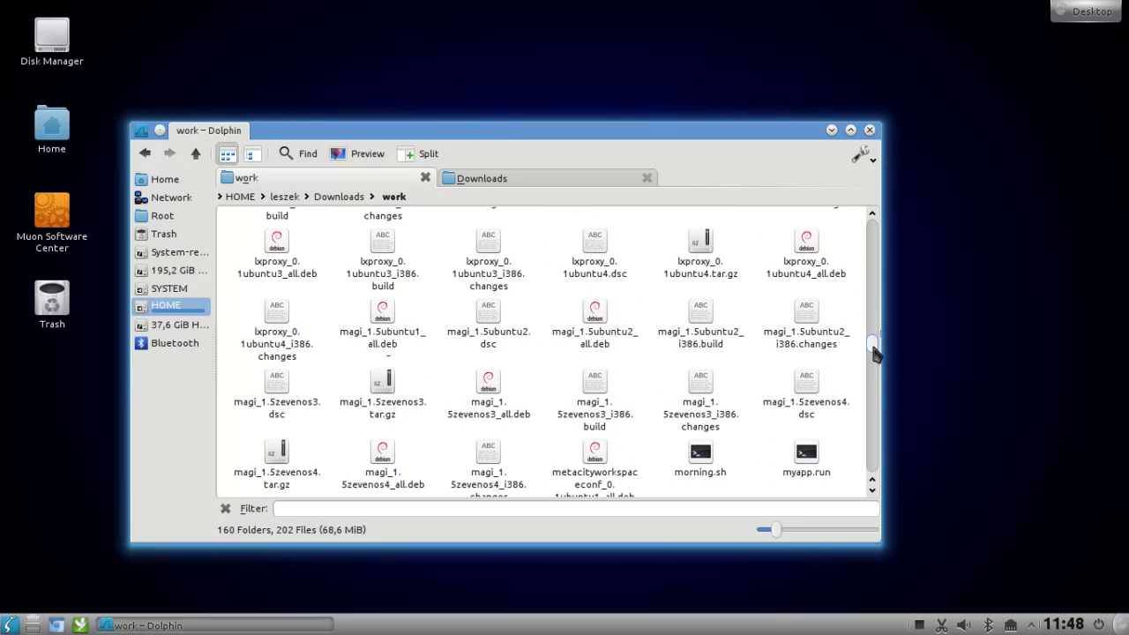
Step: Filter the work folder by 'magi' to list only the magi folders and packages
{"action": "left_click", "coordinate": [421, 510]}
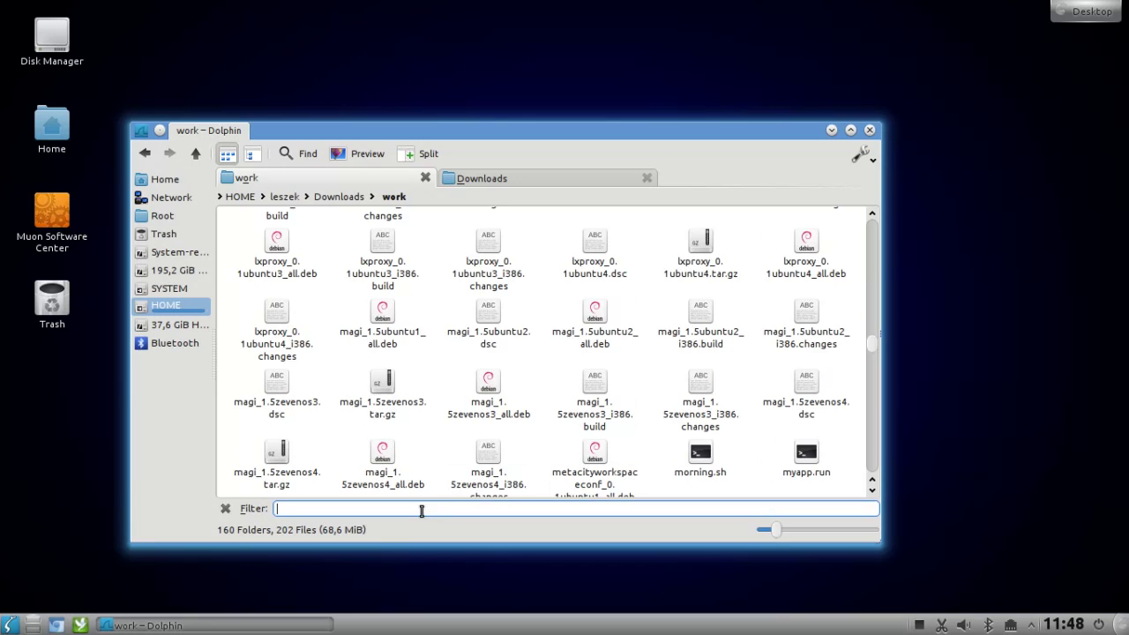
{"action": "type", "text": "magi"}
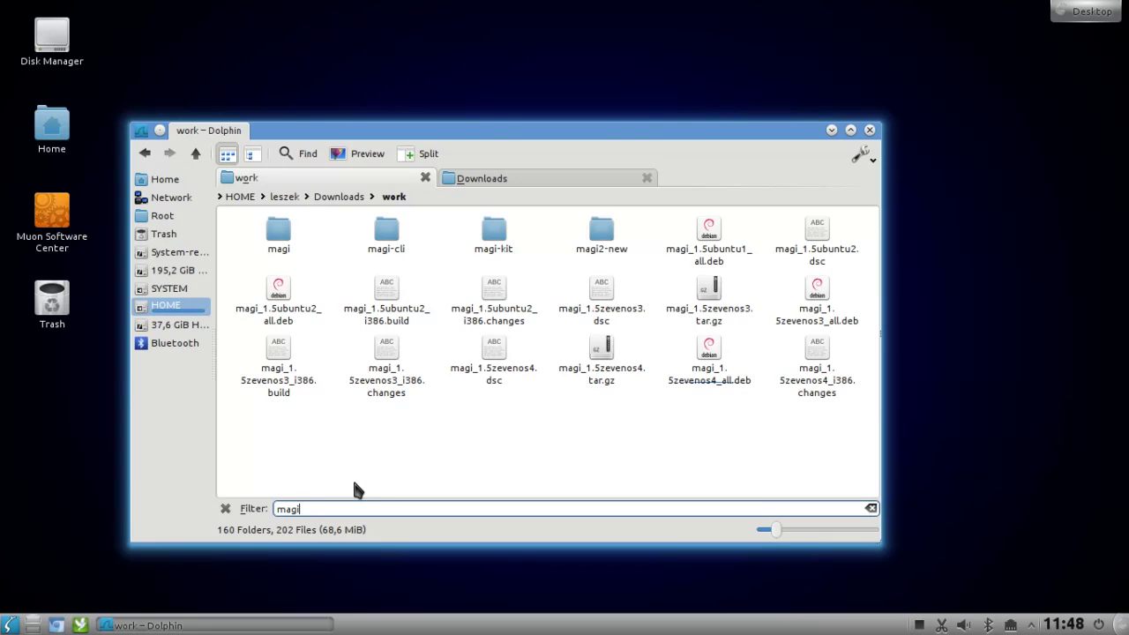
Step: Switch to the Downloads tab and filter it by 'don' to show only the babe archive
{"action": "left_click", "coordinate": [516, 185]}
{"action": "scroll", "coordinate": [875, 438], "scroll_direction": "down", "scroll_amount": 2}
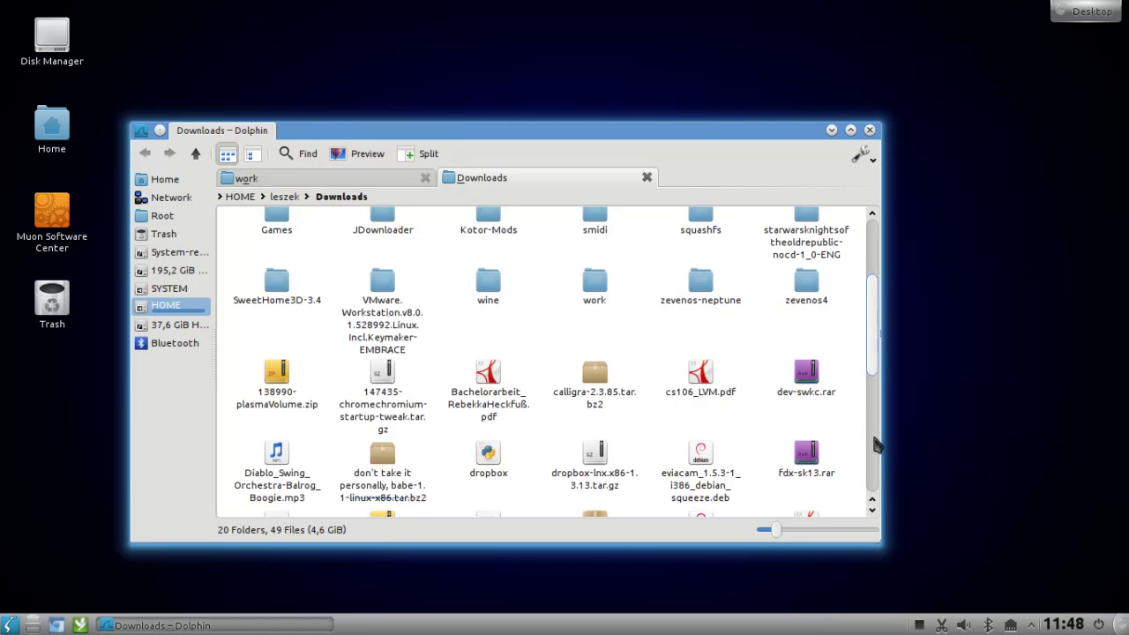
{"action": "scroll", "coordinate": [876, 500], "scroll_direction": "down", "scroll_amount": 8}
{"action": "scroll", "coordinate": [857, 300], "scroll_direction": "up", "scroll_amount": 10}
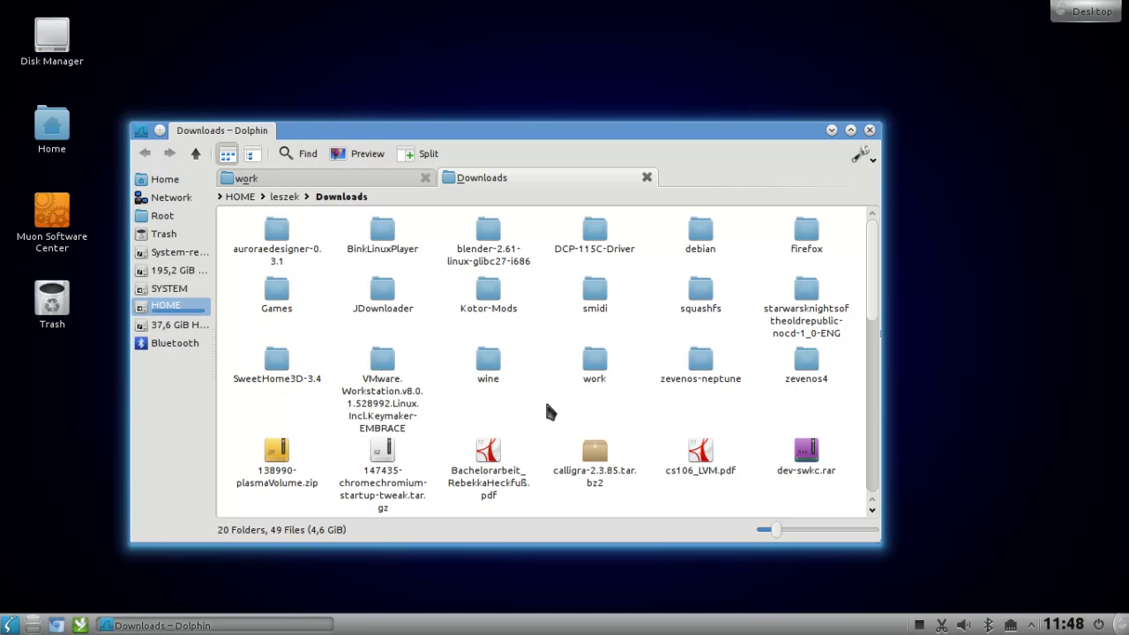
{"action": "key", "text": "ctrl+i"}
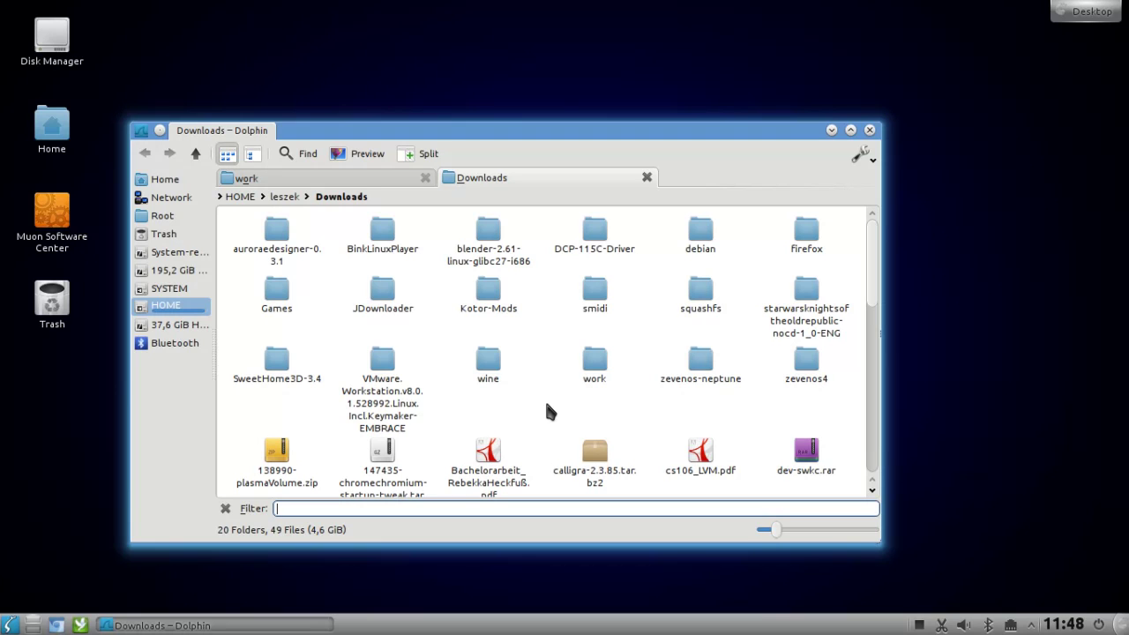
{"action": "type", "text": "do"}
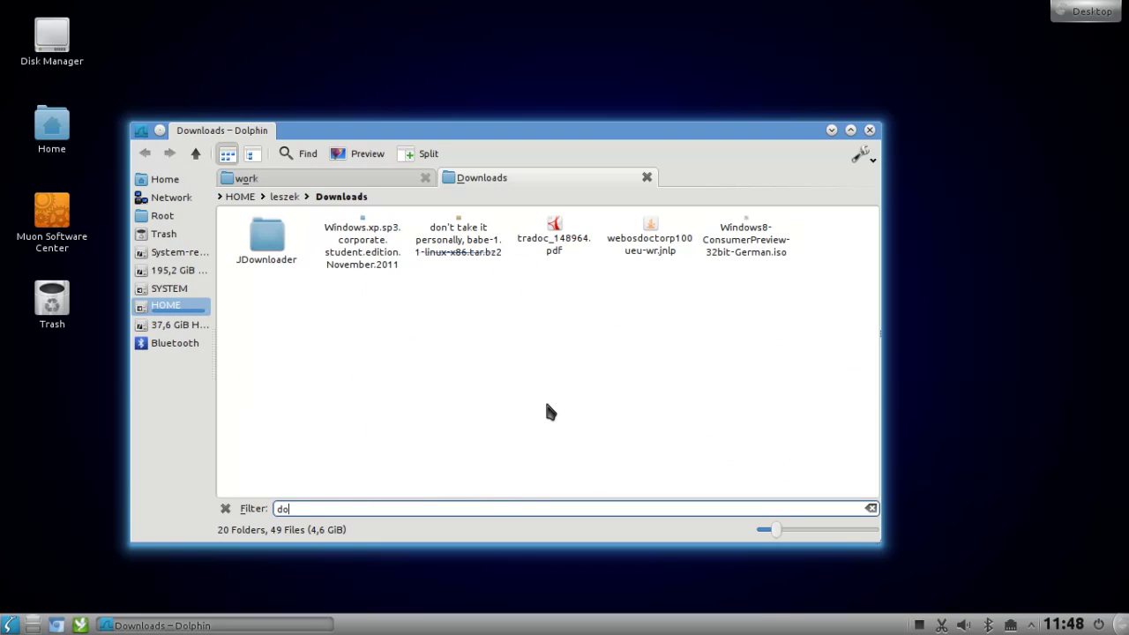
{"action": "type", "text": "n"}
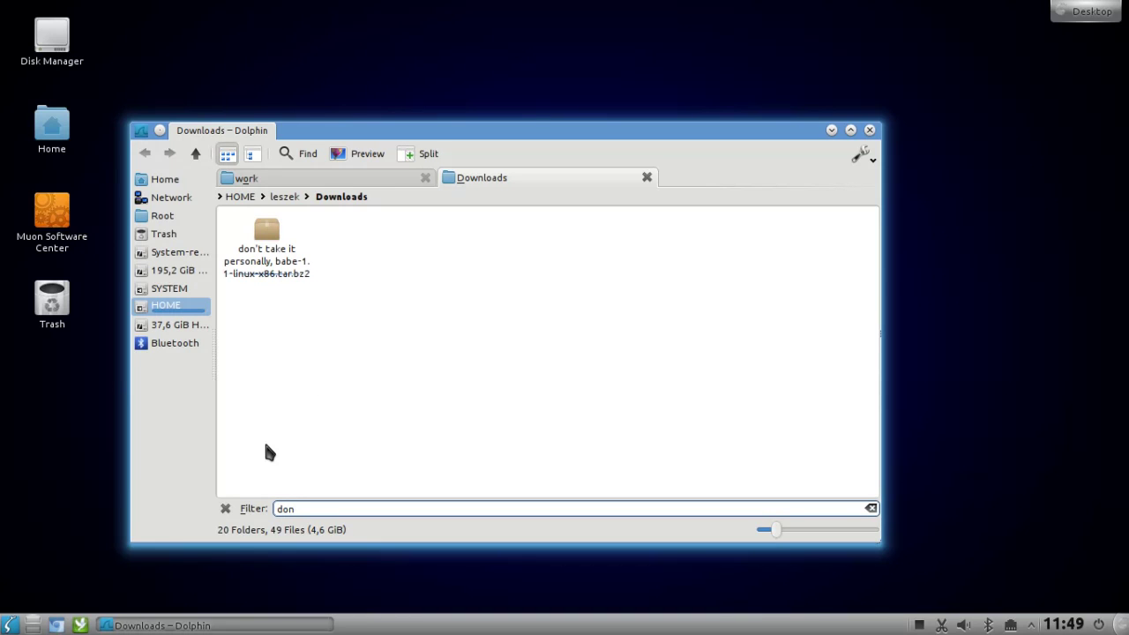
Step: Clear the magi filter on the work tab, switch to Details view, and expand aircrack-ng-1.1
{"action": "left_click", "coordinate": [341, 181]}
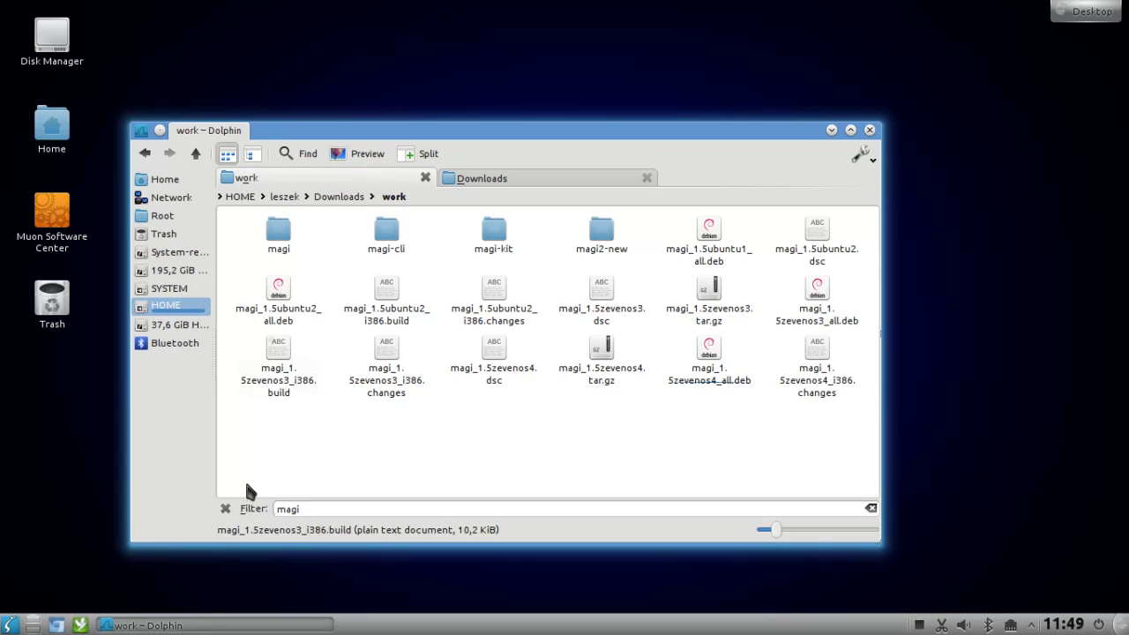
{"action": "left_click", "coordinate": [226, 508]}
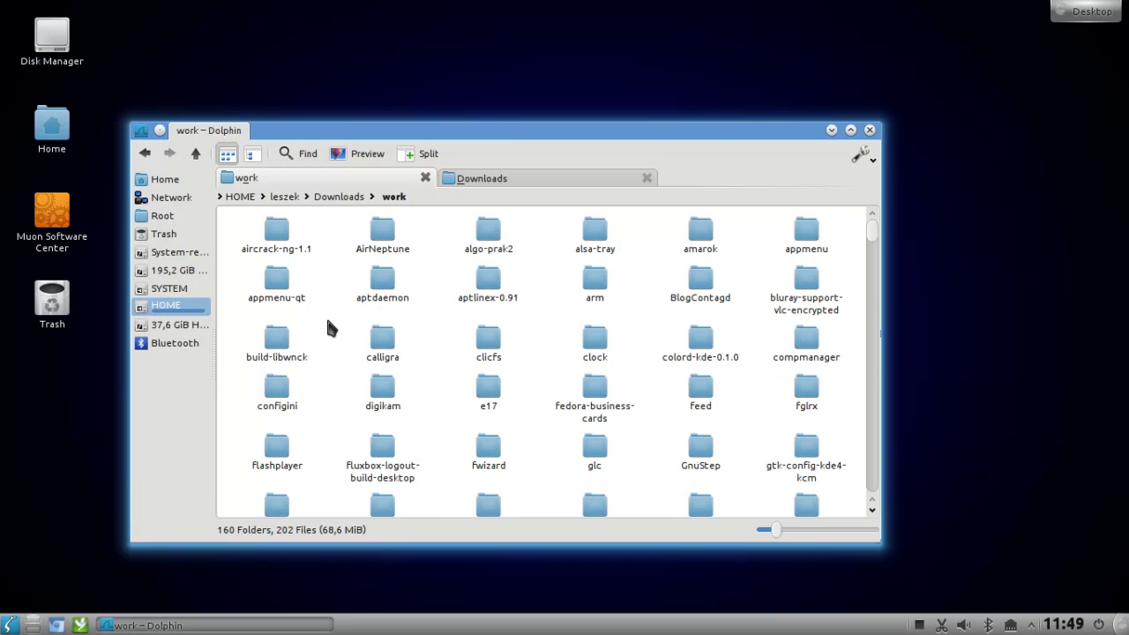
{"action": "left_click", "coordinate": [256, 155]}
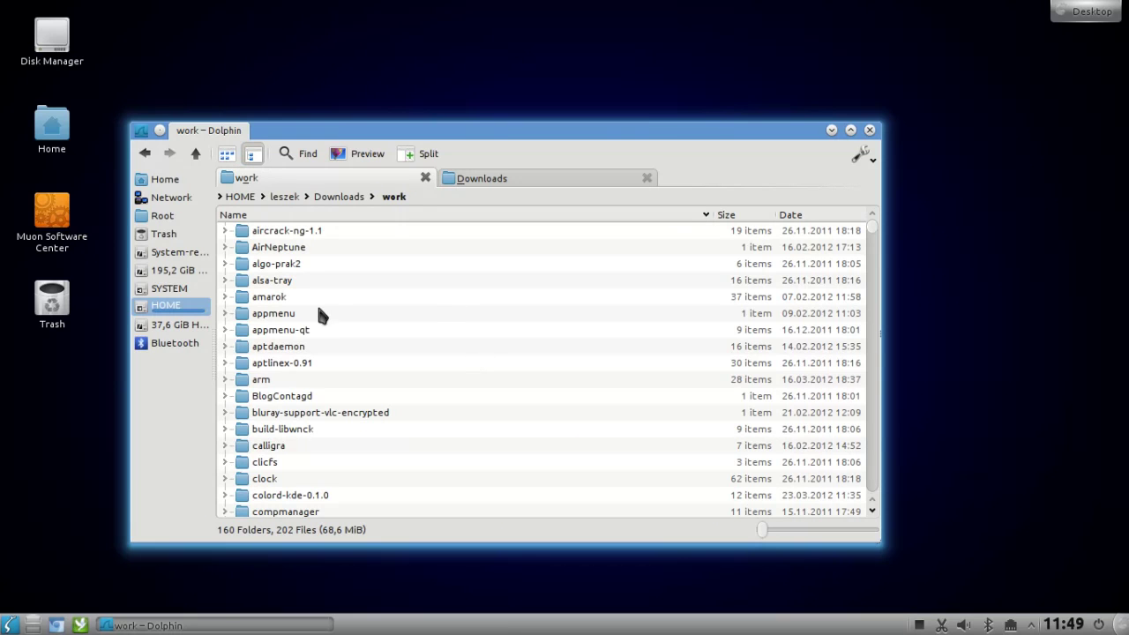
{"action": "left_click", "coordinate": [225, 231]}
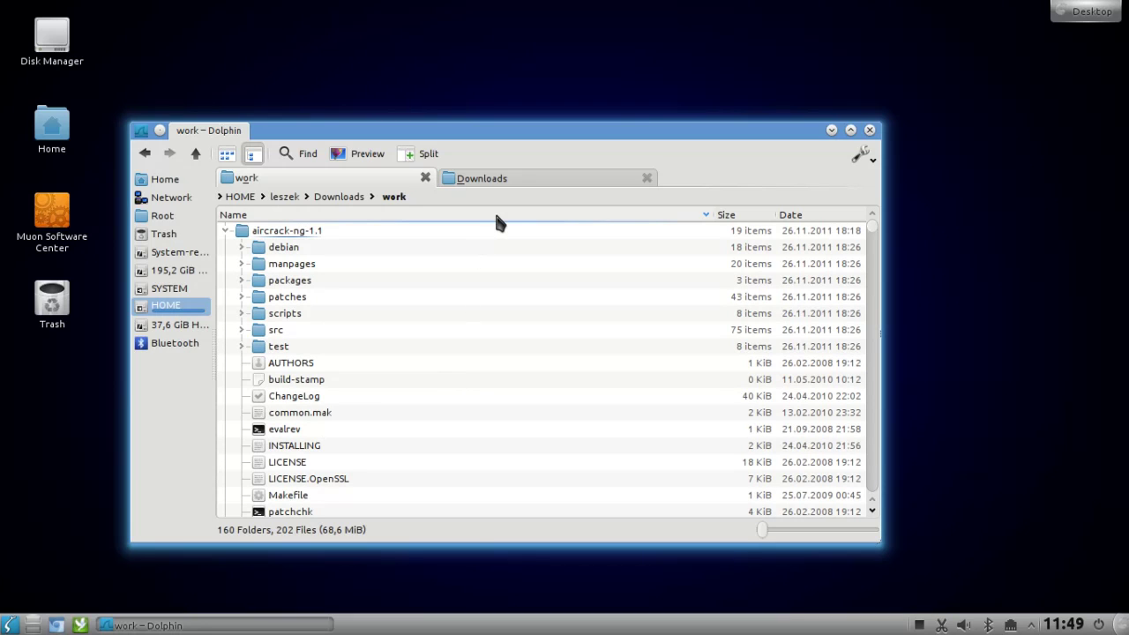
Step: Scroll down the work tree and expand persistent-creator to reveal its files
{"action": "left_click", "coordinate": [501, 179]}
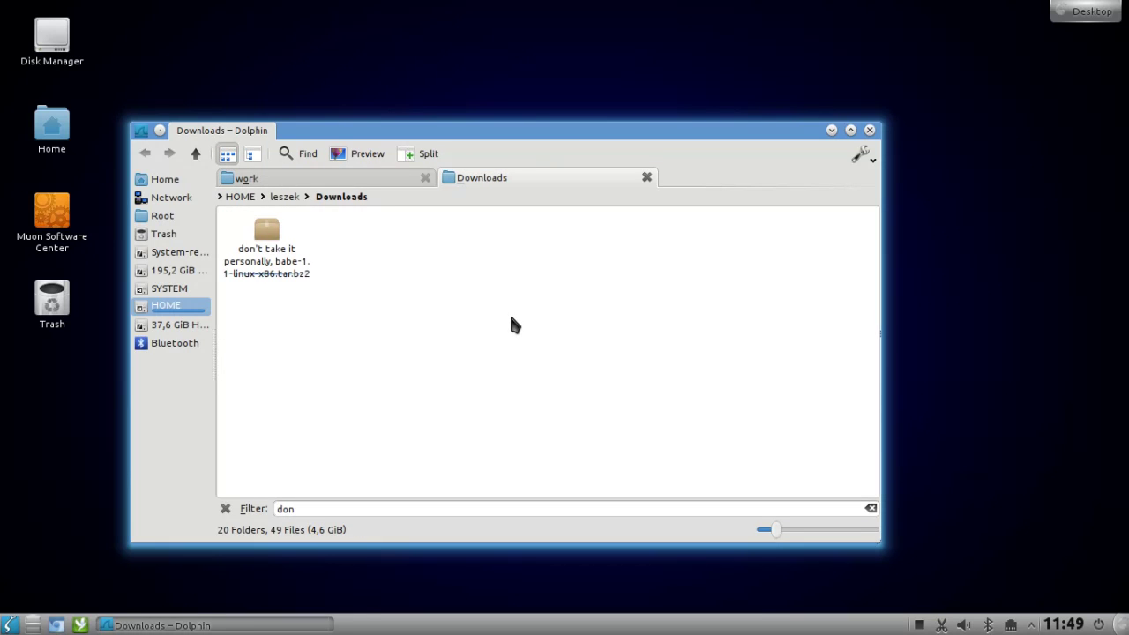
{"action": "left_click", "coordinate": [351, 179]}
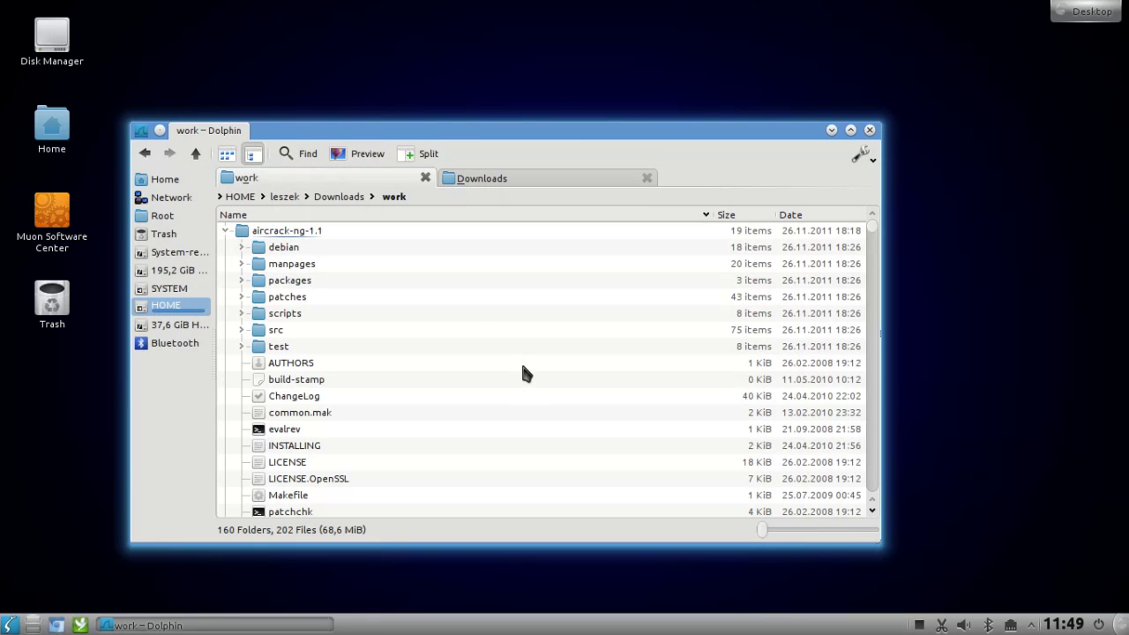
{"action": "scroll", "coordinate": [516, 377], "scroll_direction": "down", "scroll_amount": 3}
{"action": "scroll", "coordinate": [328, 403], "scroll_direction": "down", "scroll_amount": 3}
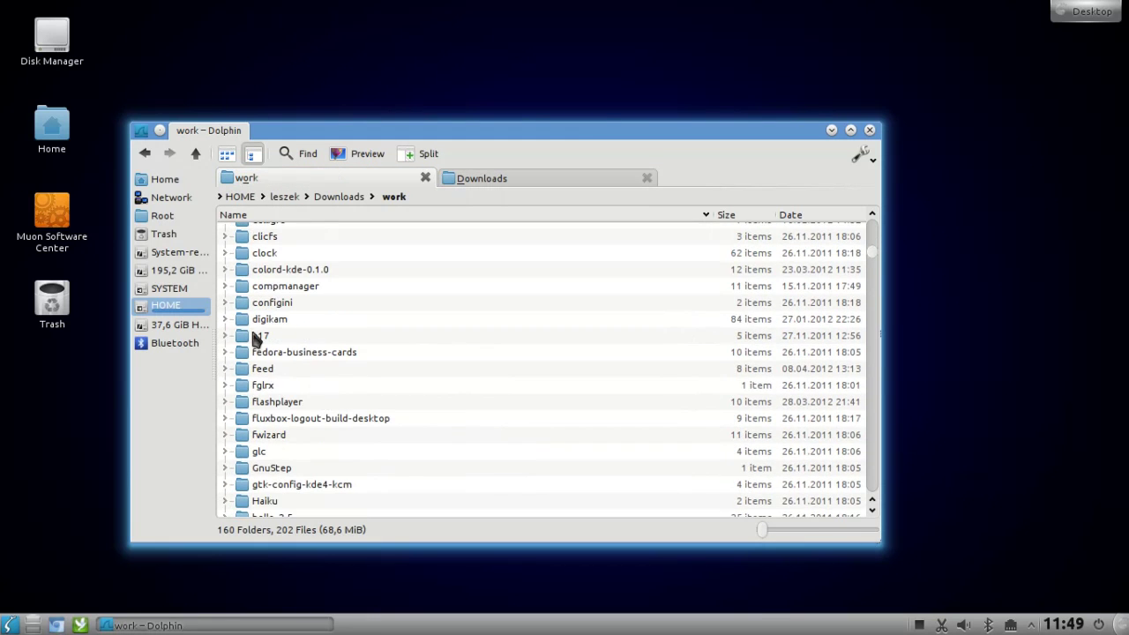
{"action": "scroll", "coordinate": [365, 411], "scroll_direction": "down", "scroll_amount": 5}
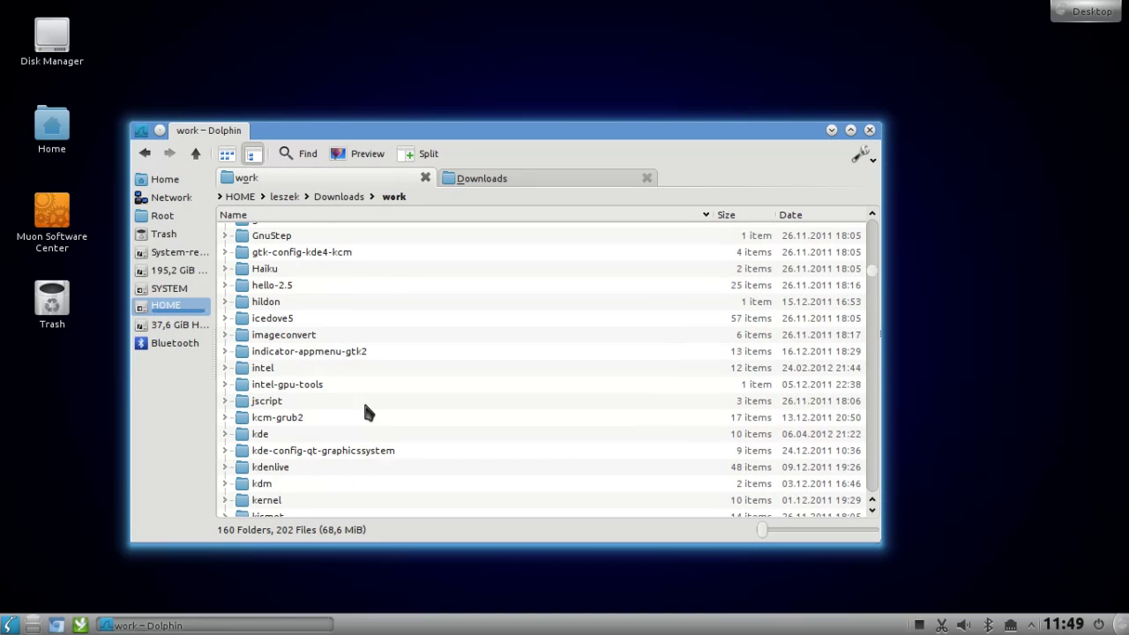
{"action": "scroll", "coordinate": [368, 411], "scroll_direction": "down", "scroll_amount": 5}
{"action": "scroll", "coordinate": [369, 412], "scroll_direction": "down", "scroll_amount": 5}
{"action": "scroll", "coordinate": [371, 414], "scroll_direction": "down", "scroll_amount": 4}
{"action": "scroll", "coordinate": [372, 415], "scroll_direction": "down", "scroll_amount": 3}
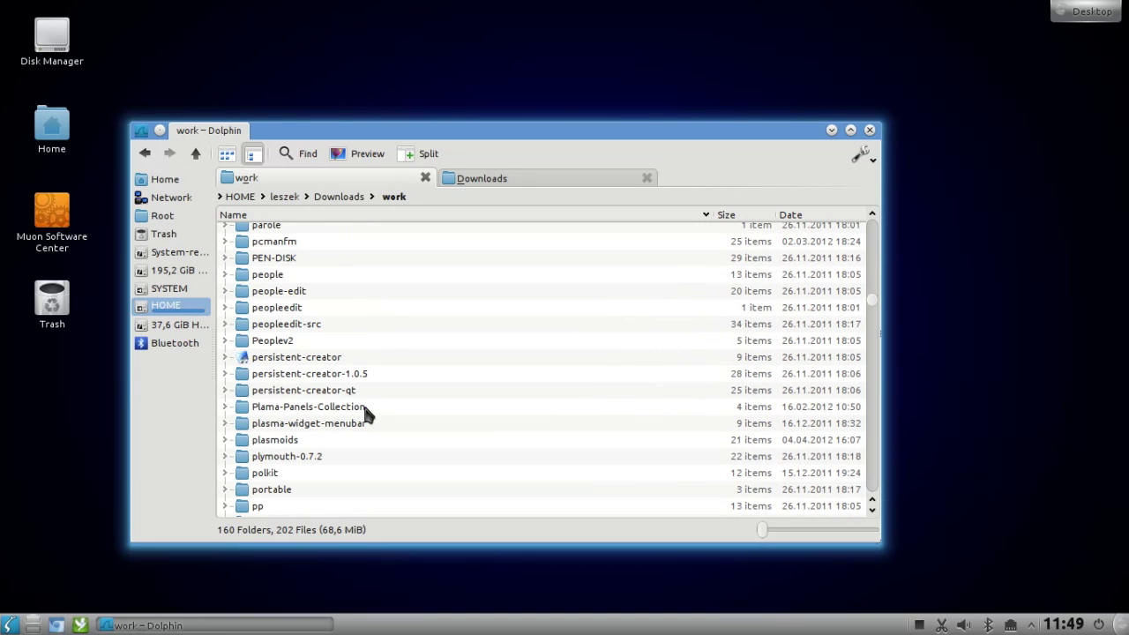
{"action": "left_click", "coordinate": [225, 358]}
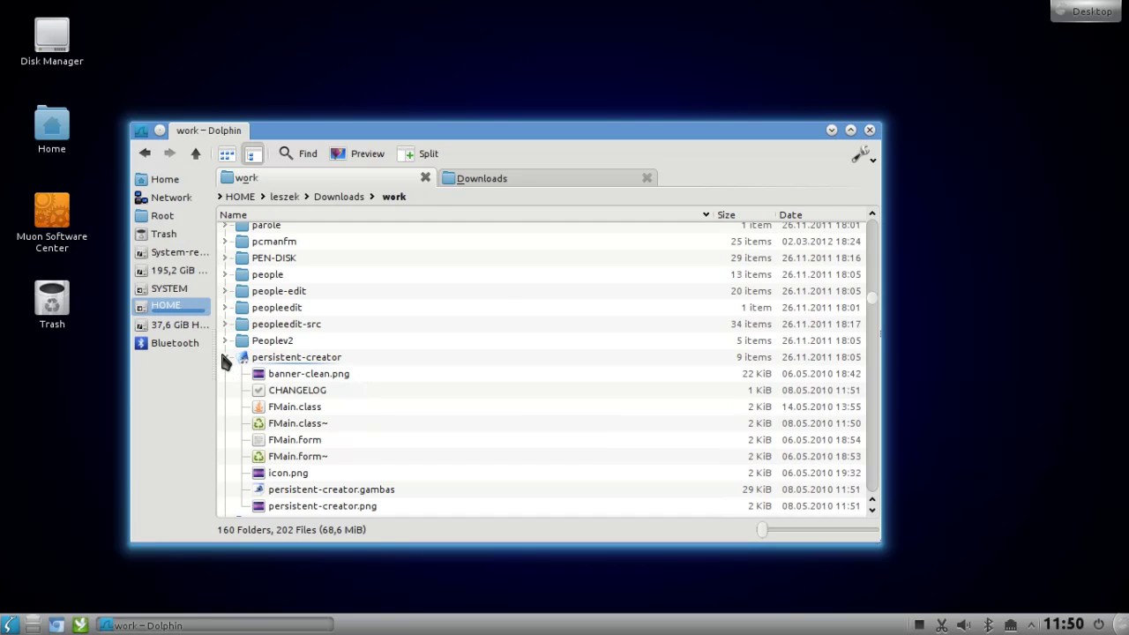
{"action": "scroll", "coordinate": [518, 425], "scroll_direction": "down", "scroll_amount": 3}
{"action": "scroll", "coordinate": [503, 414], "scroll_direction": "up", "scroll_amount": 3}
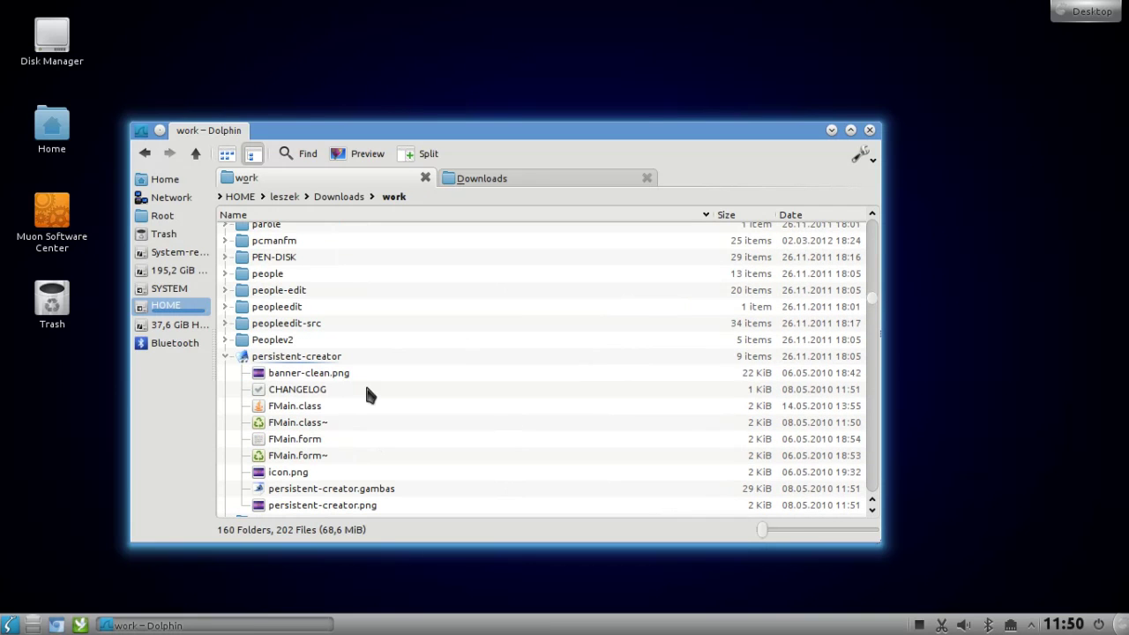
{"action": "scroll", "coordinate": [568, 425], "scroll_direction": "down", "scroll_amount": 3}
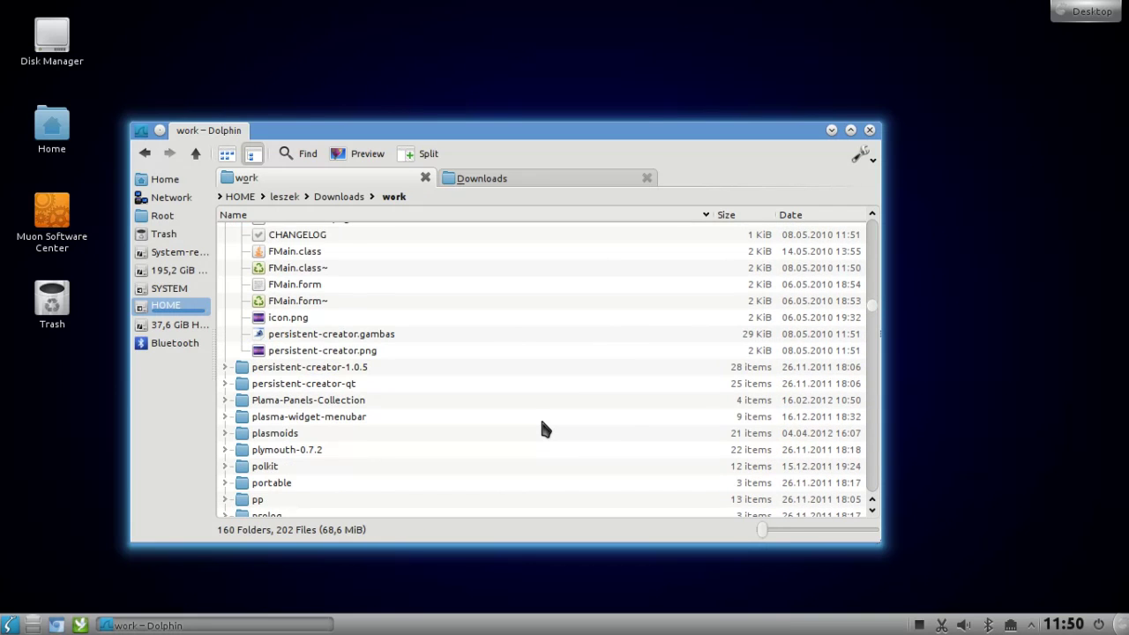
Step: Filter the expanded tree by 'banner' to find banner-clean.png, then clear the filter
{"action": "key", "text": "ctrl+i"}
{"action": "type", "text": "bann"}
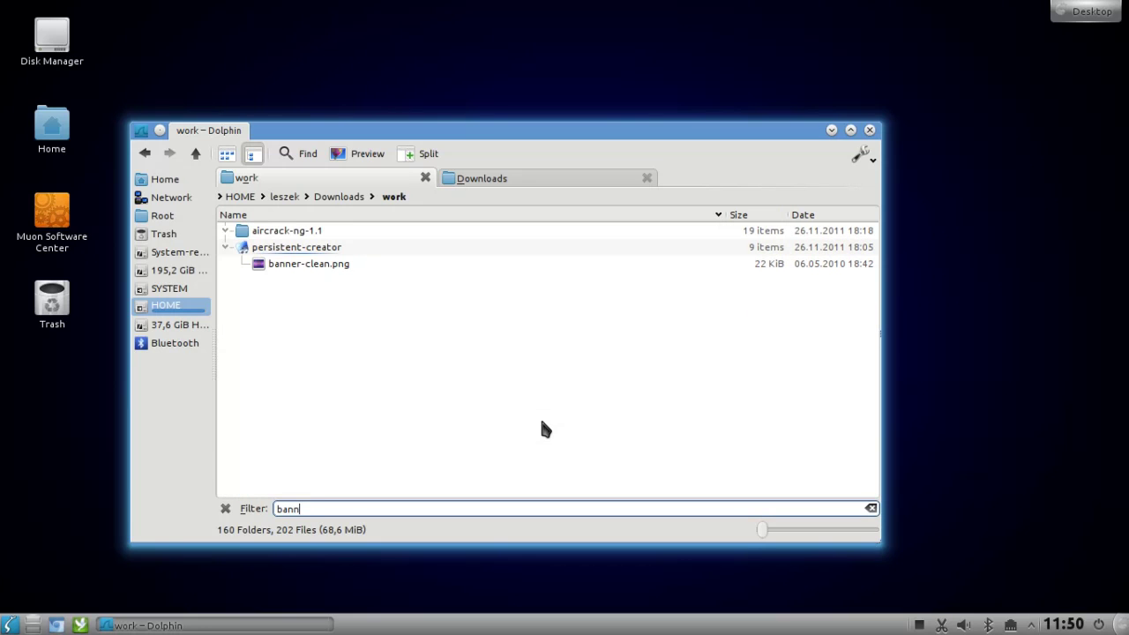
{"action": "type", "text": "er"}
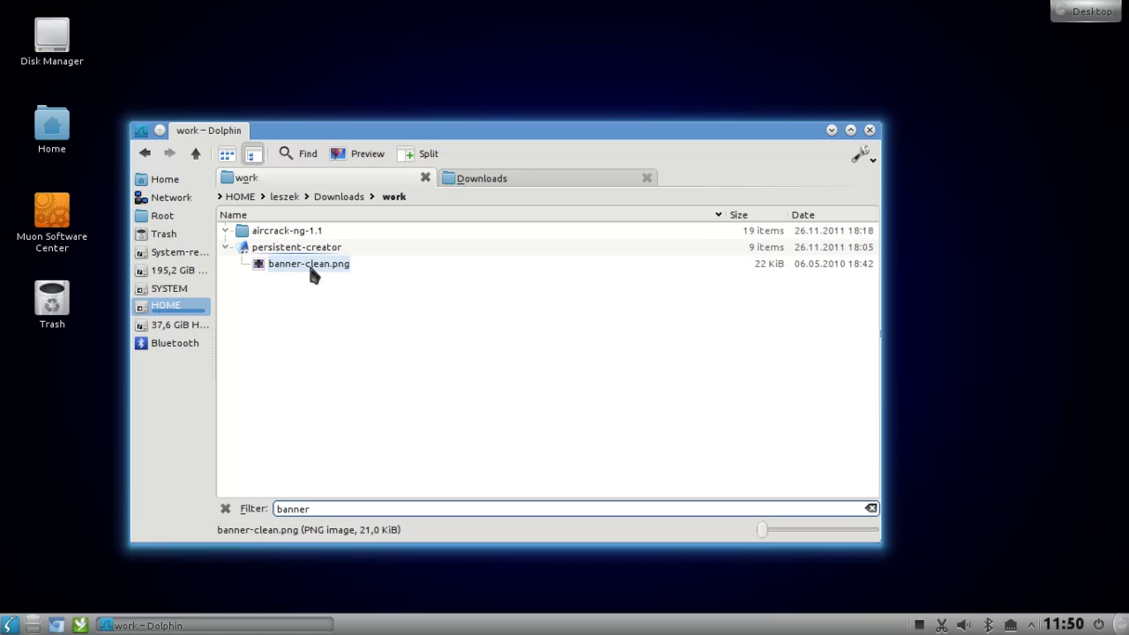
{"action": "left_click", "coordinate": [226, 240]}
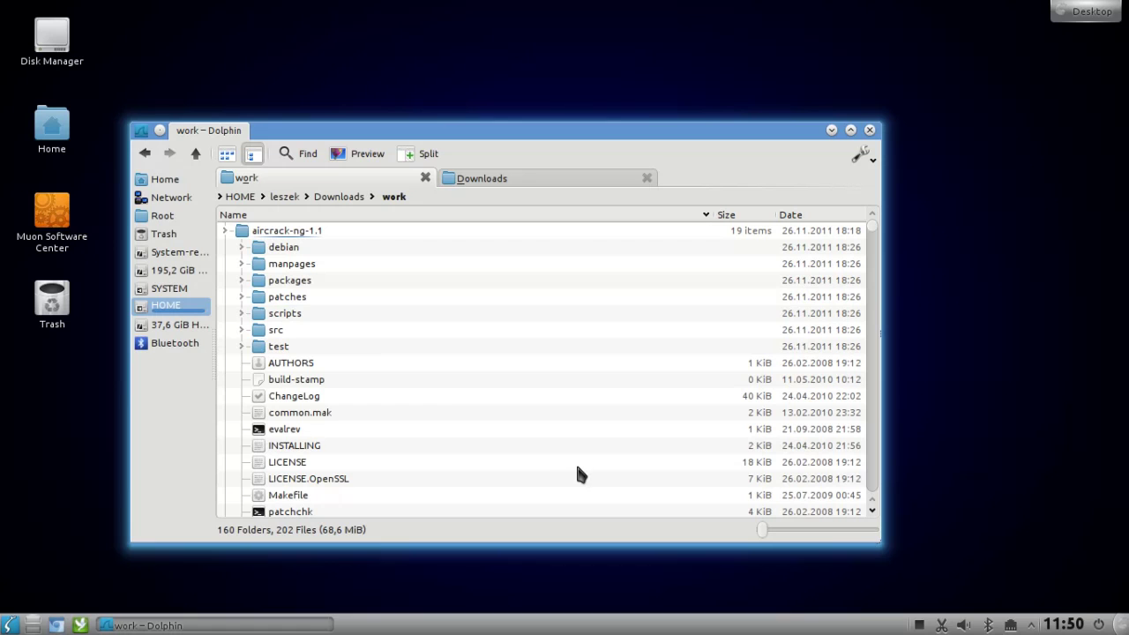
Step: Collapse aircrack-ng-1.1 and scroll through the top-level work folders, GnuStep to kdm
{"action": "scroll", "coordinate": [433, 388], "scroll_direction": "down", "scroll_amount": 3}
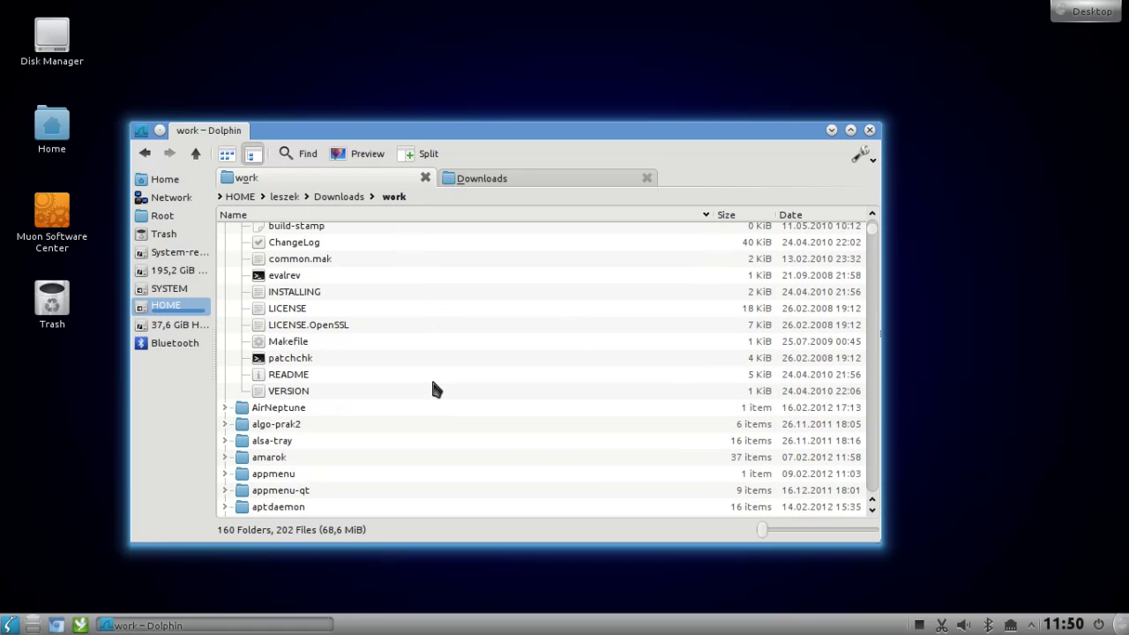
{"action": "scroll", "coordinate": [434, 386], "scroll_direction": "up", "scroll_amount": 3}
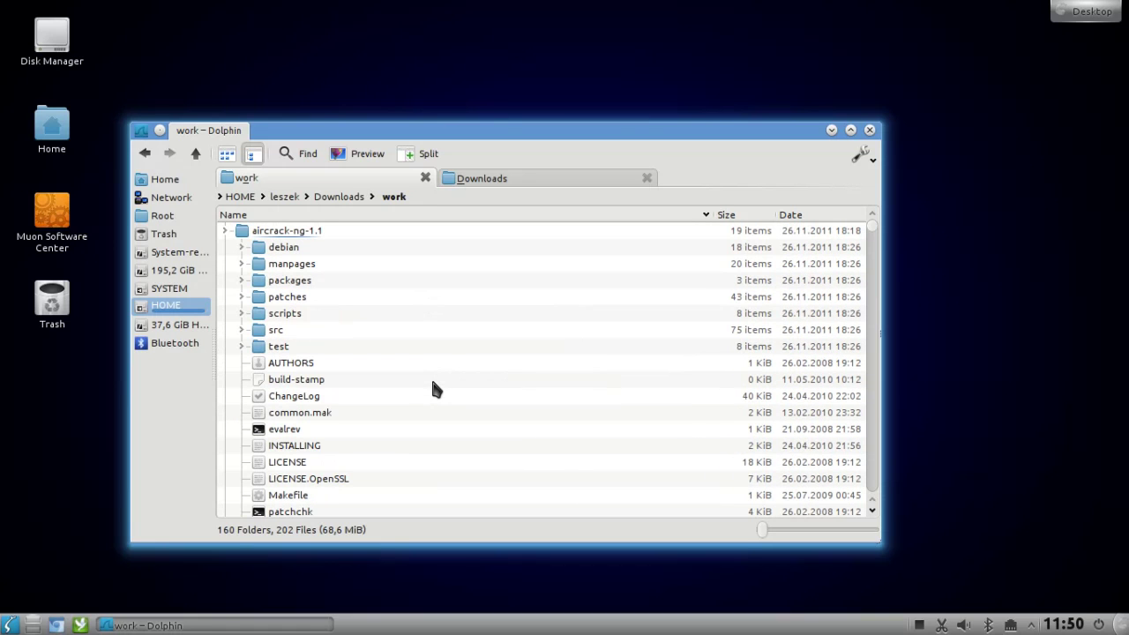
{"action": "left_click", "coordinate": [226, 232]}
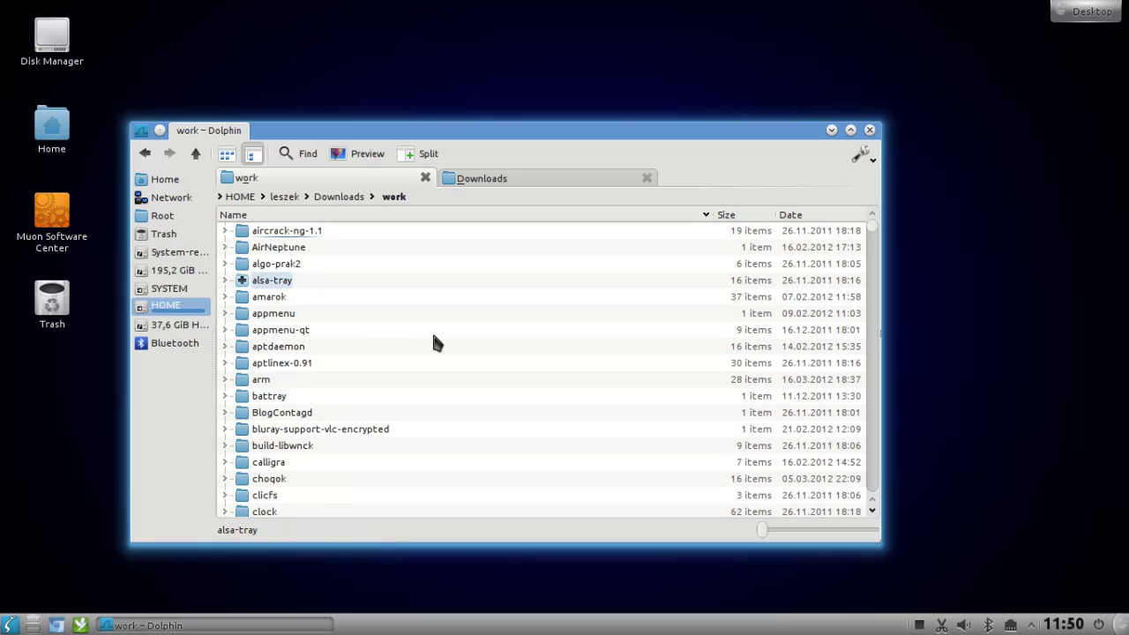
{"action": "scroll", "coordinate": [529, 388], "scroll_direction": "down", "scroll_amount": 5}
{"action": "scroll", "coordinate": [537, 394], "scroll_direction": "down", "scroll_amount": 3}
{"action": "scroll", "coordinate": [540, 396], "scroll_direction": "down", "scroll_amount": 3}
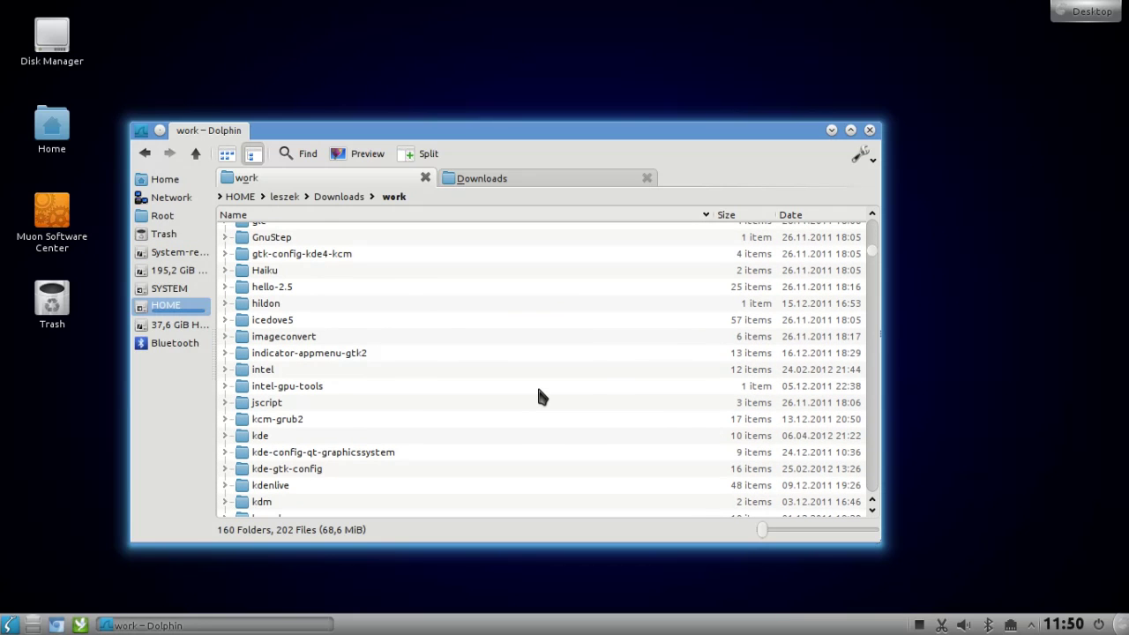